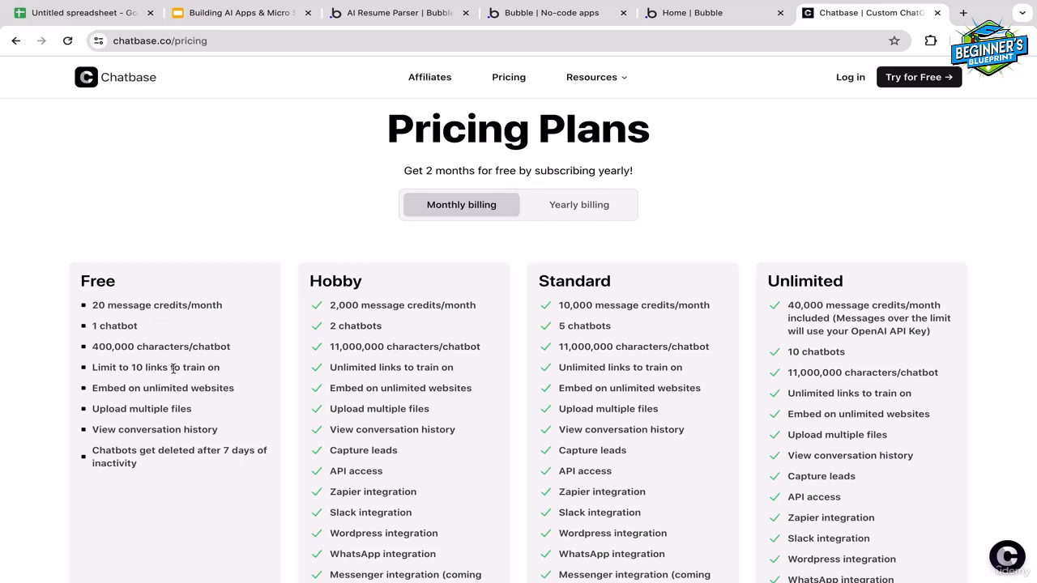
# Sign in to Chatbase with a Google account and start a new chatbot
pyautogui.click(15, 41)
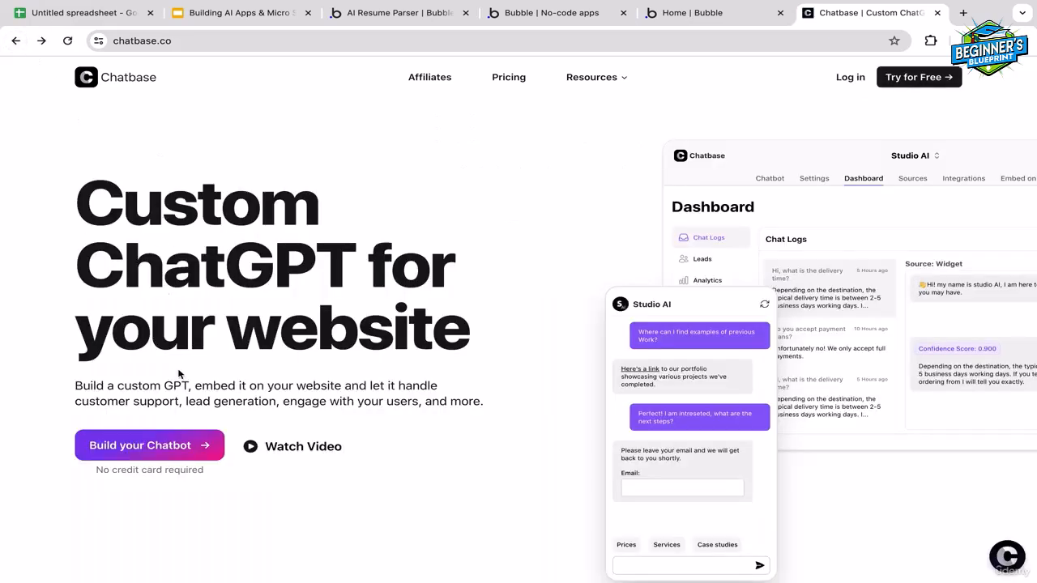
pyautogui.click(158, 451)
pyautogui.click(437, 461)
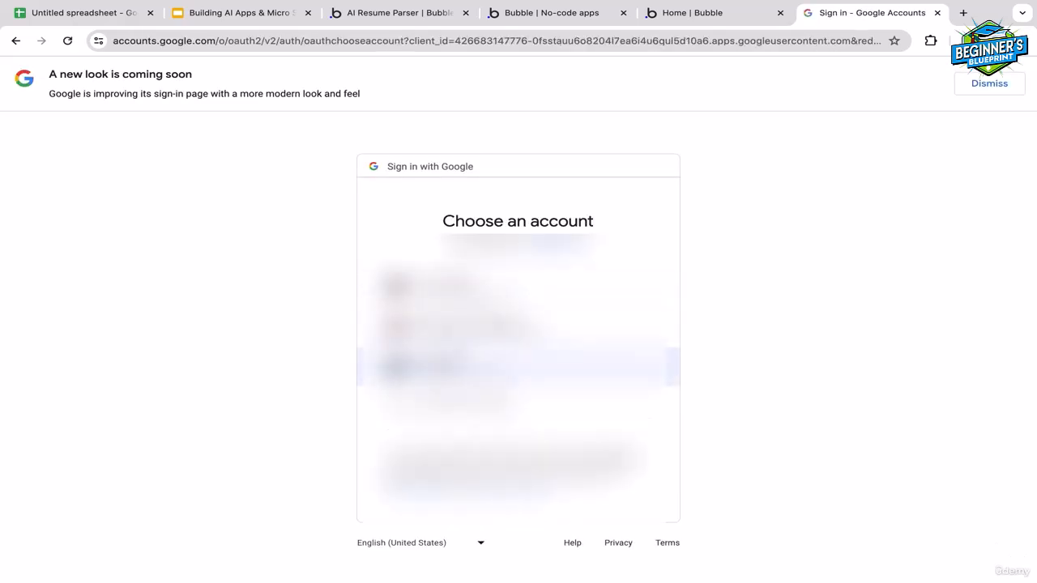
pyautogui.click(453, 327)
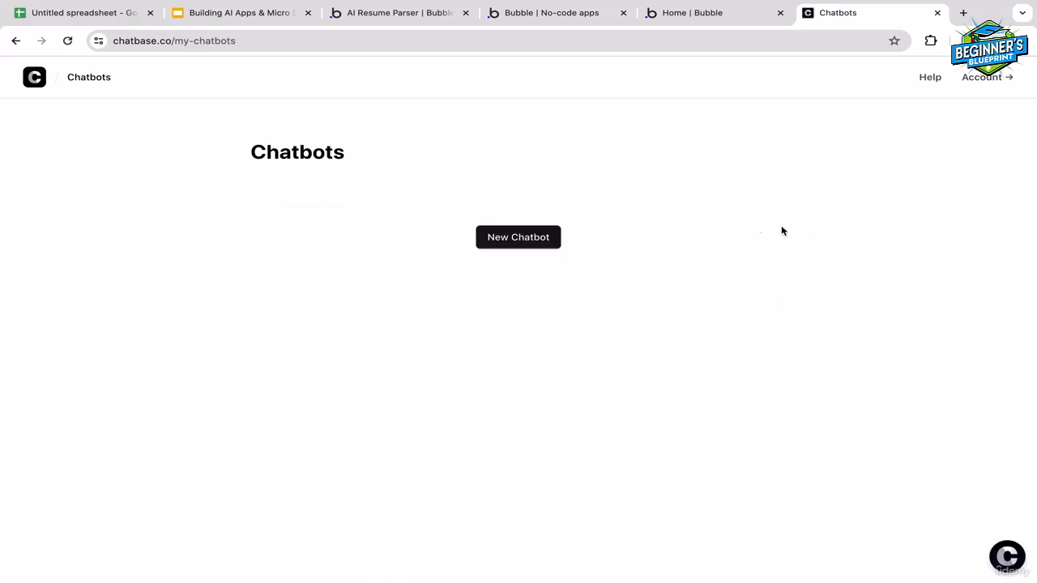
pyautogui.click(515, 239)
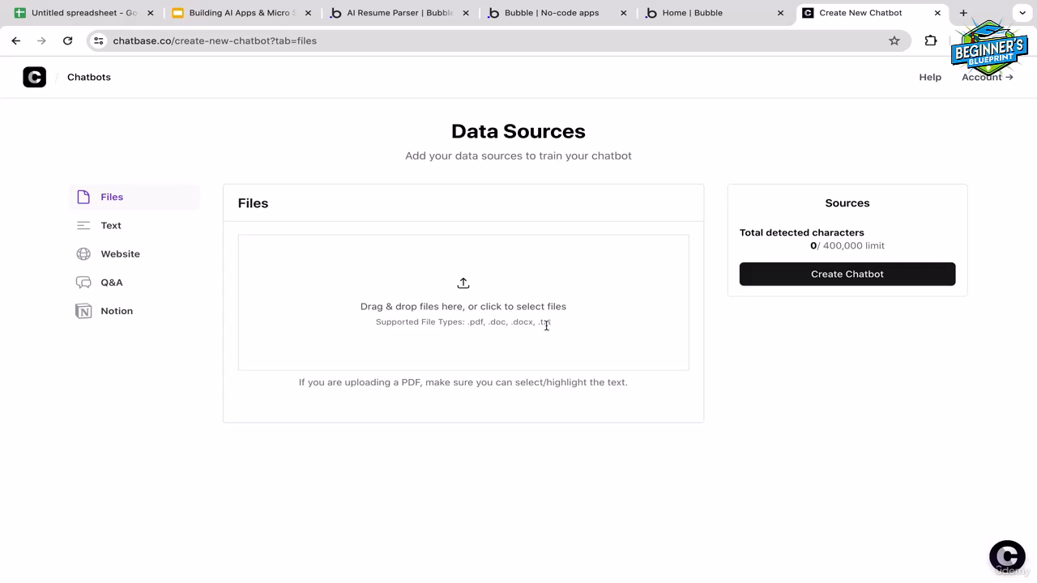
# Look through the Text, Website, Q&A and Notion data source options and return to the Website source
pyautogui.click(105, 226)
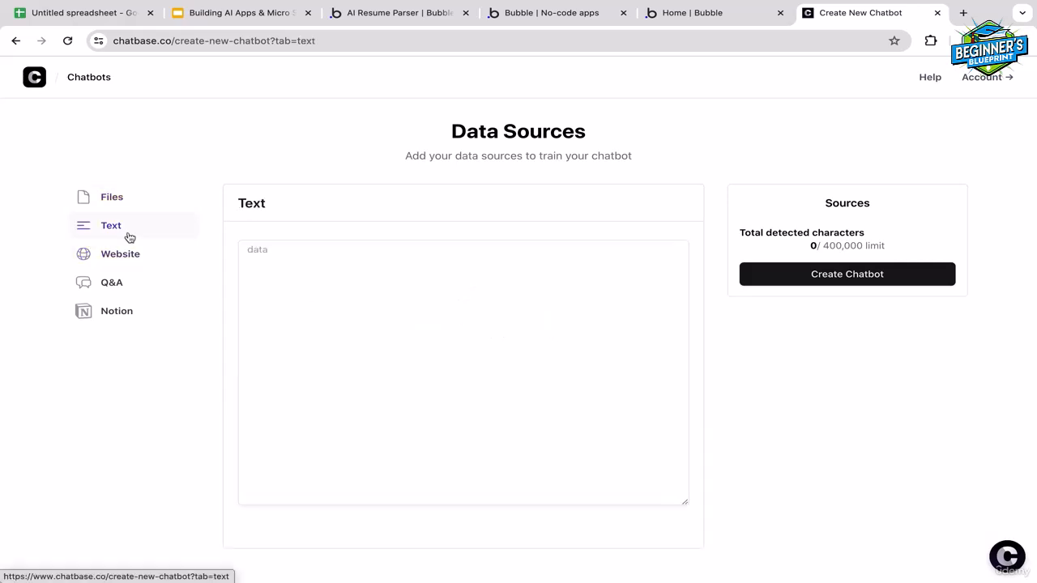
pyautogui.click(299, 263)
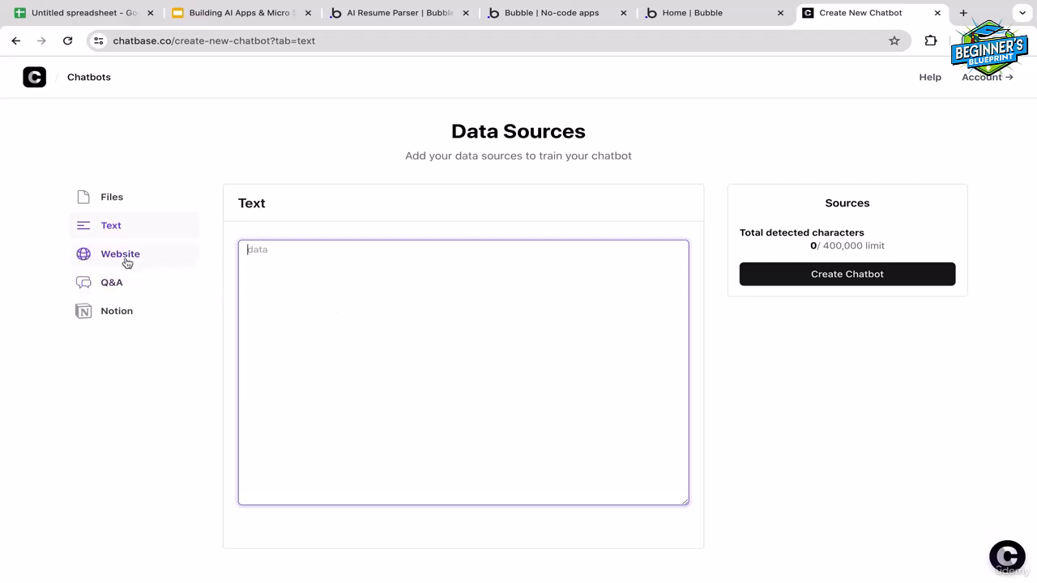
pyautogui.click(185, 251)
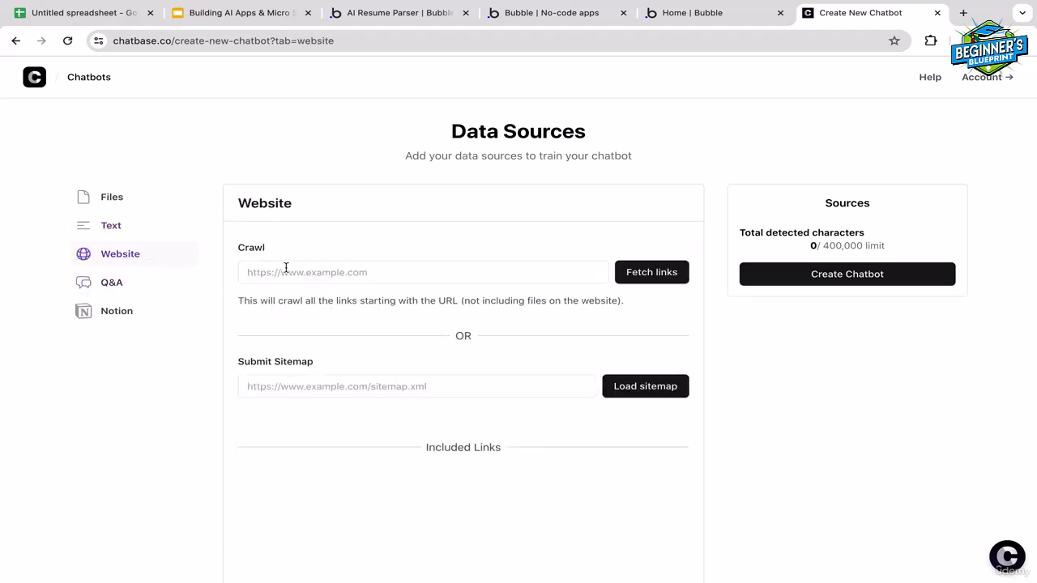
pyautogui.click(323, 272)
pyautogui.click(114, 283)
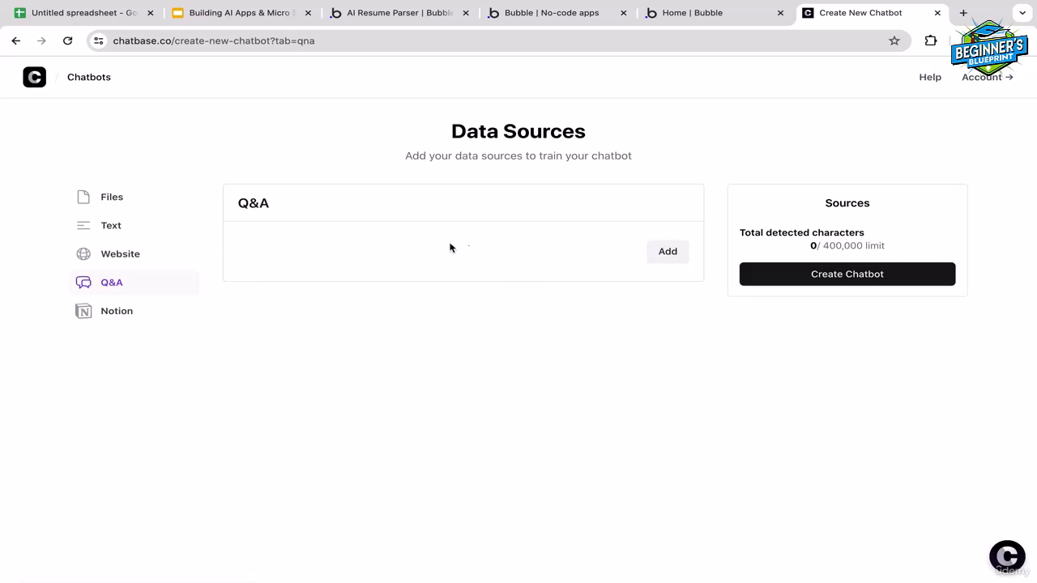
pyautogui.click(148, 315)
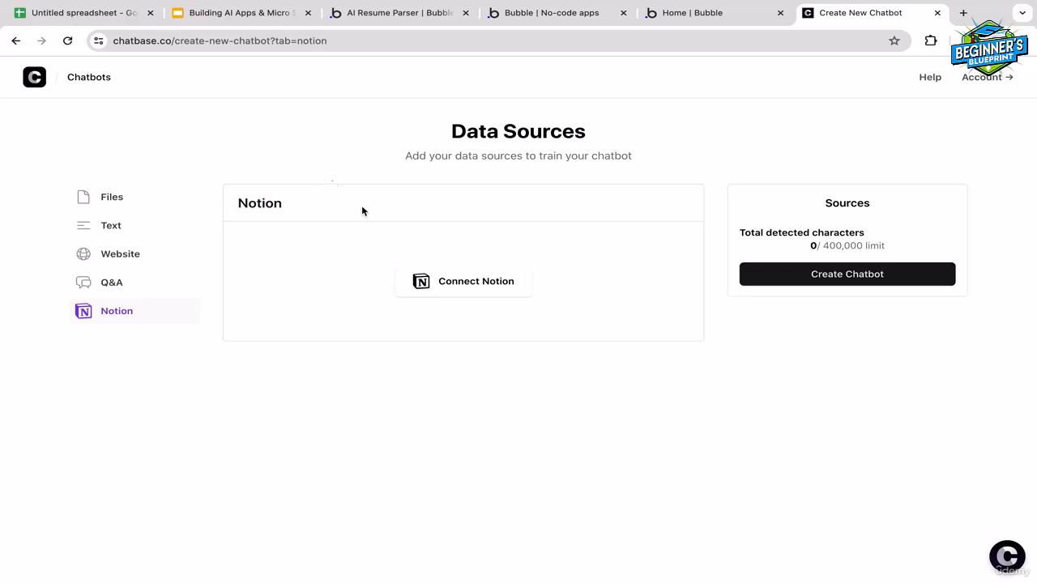
pyautogui.click(116, 257)
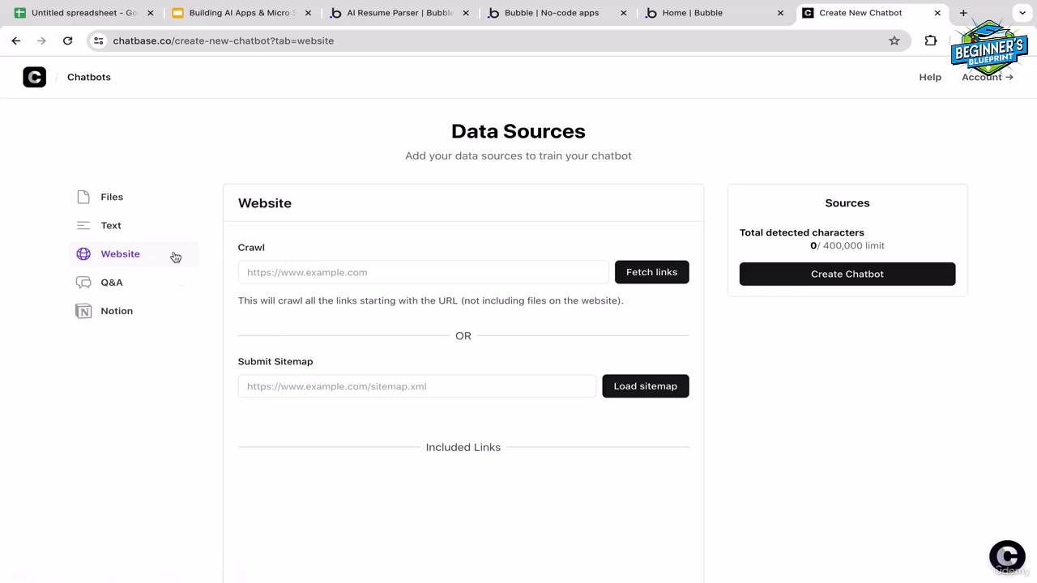
# Switch to the Bubble editor, preview the AI Resume Parser app and copy the preview page's full URL
pyautogui.click(409, 14)
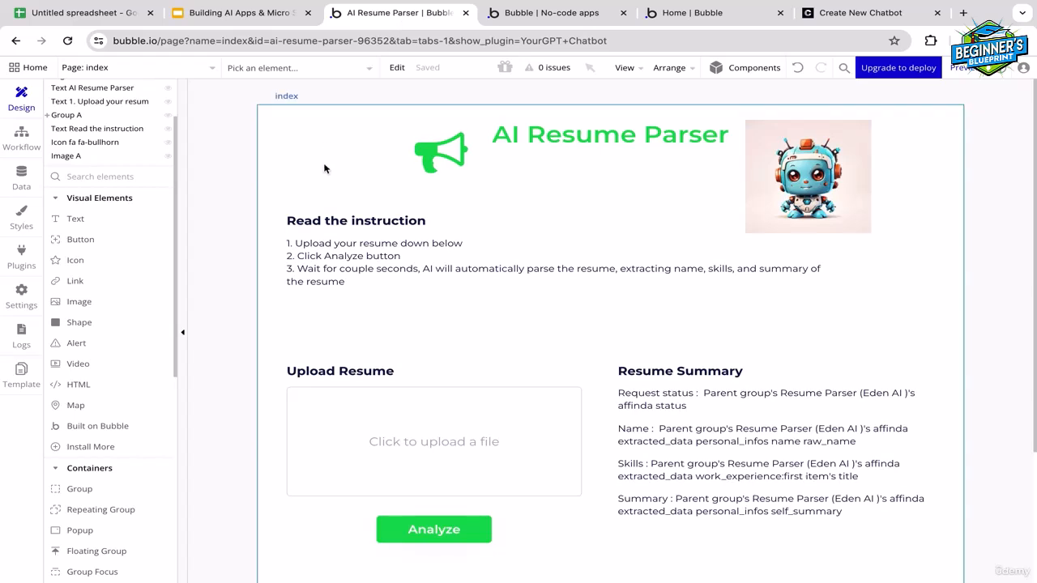
pyautogui.click(972, 68)
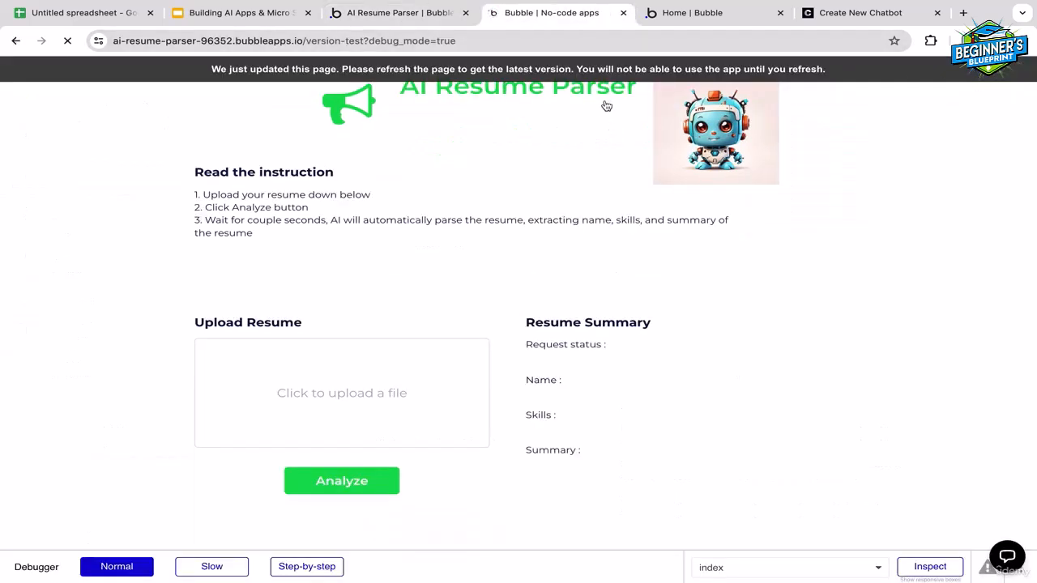
pyautogui.click(409, 15)
pyautogui.click(503, 14)
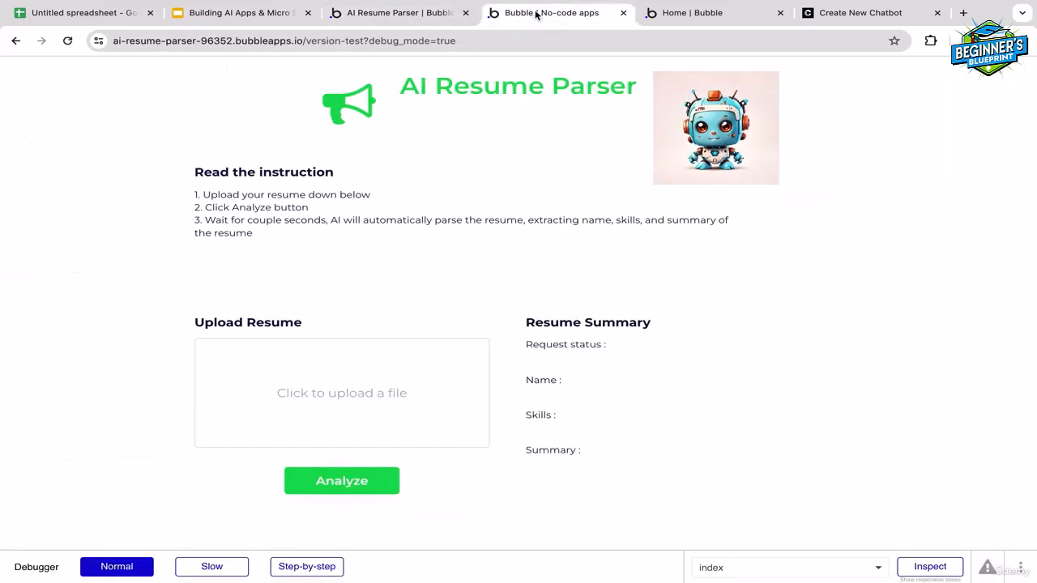
pyautogui.click(454, 42)
pyautogui.click(494, 39)
pyautogui.moveTo(527, 40); pyautogui.dragTo(71, 42)
pyautogui.hotkey('ctrl', 'c')
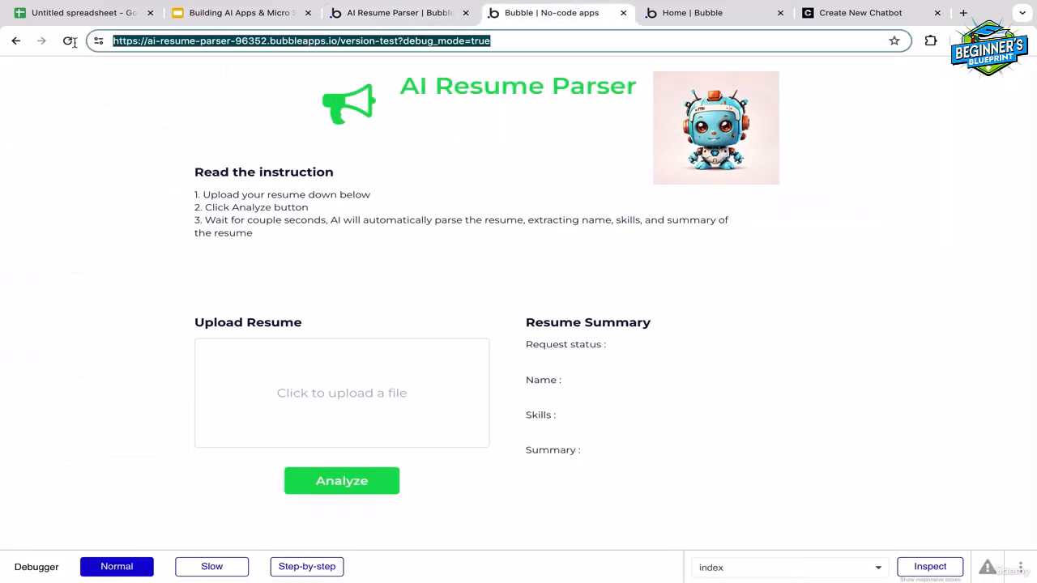
pyautogui.click(698, 13)
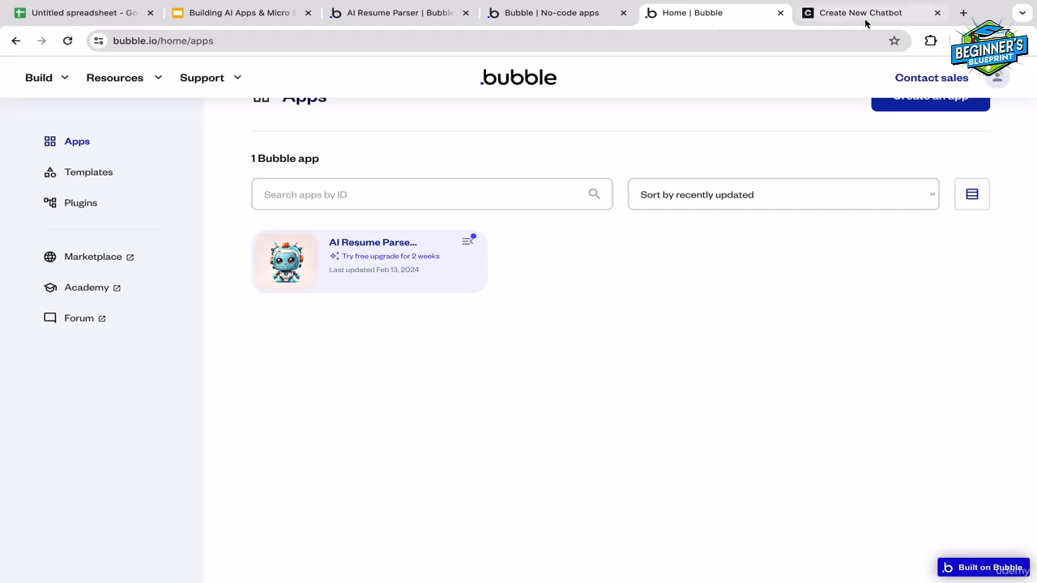
pyautogui.click(855, 13)
pyautogui.click(364, 275)
pyautogui.hotkey('ctrl', 'v')
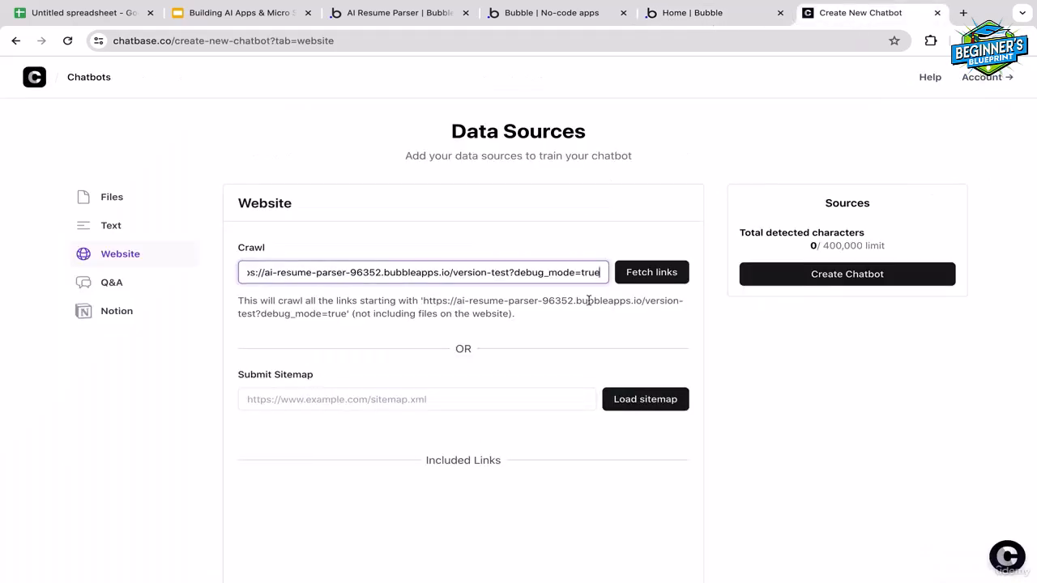
pyautogui.click(657, 275)
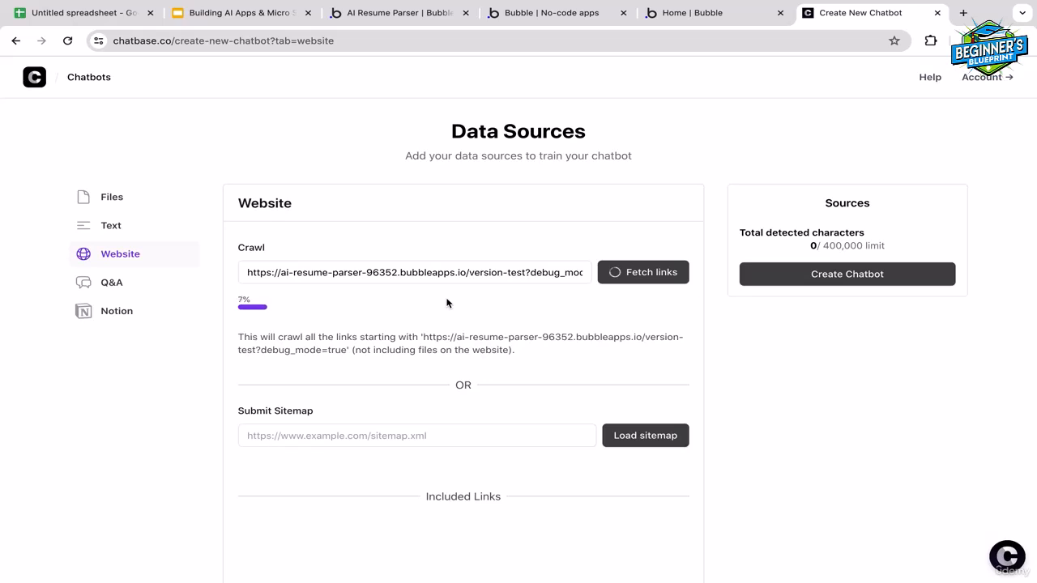
# Check the app preview and the detected characters against the limit, and create the chatbot from the crawled link
pyautogui.click(533, 14)
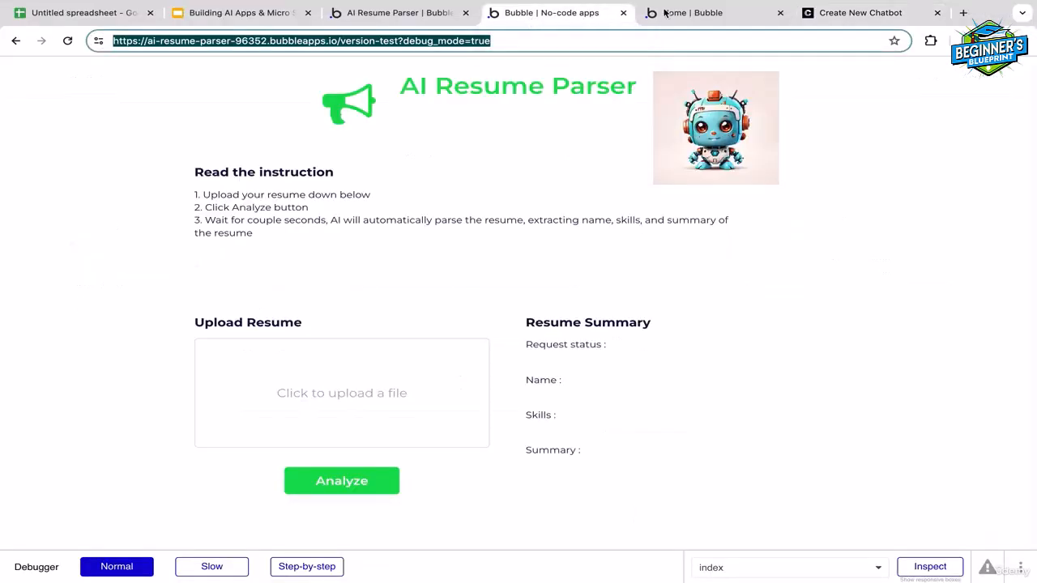
pyautogui.click(710, 13)
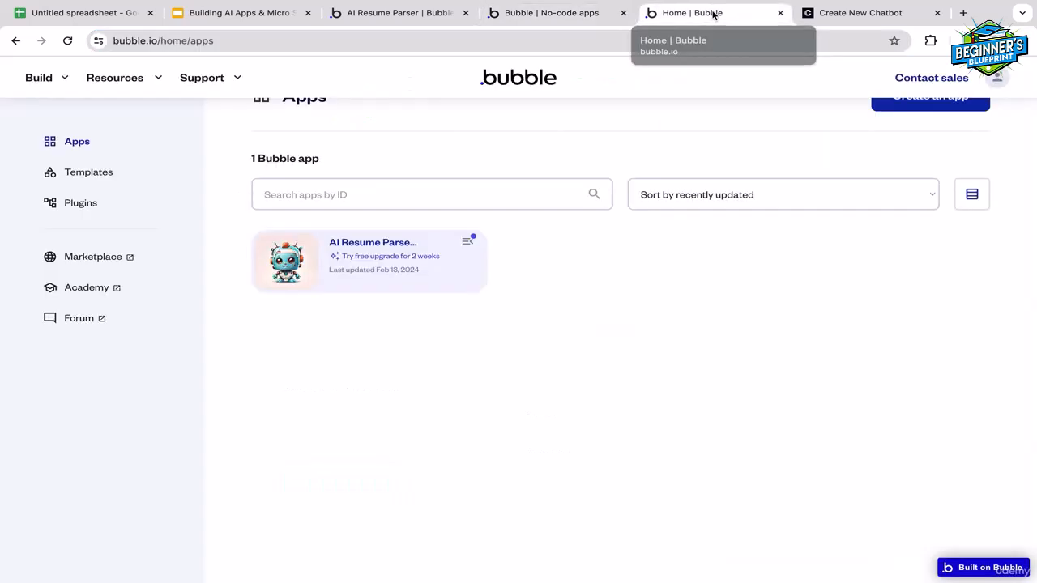
pyautogui.click(837, 23)
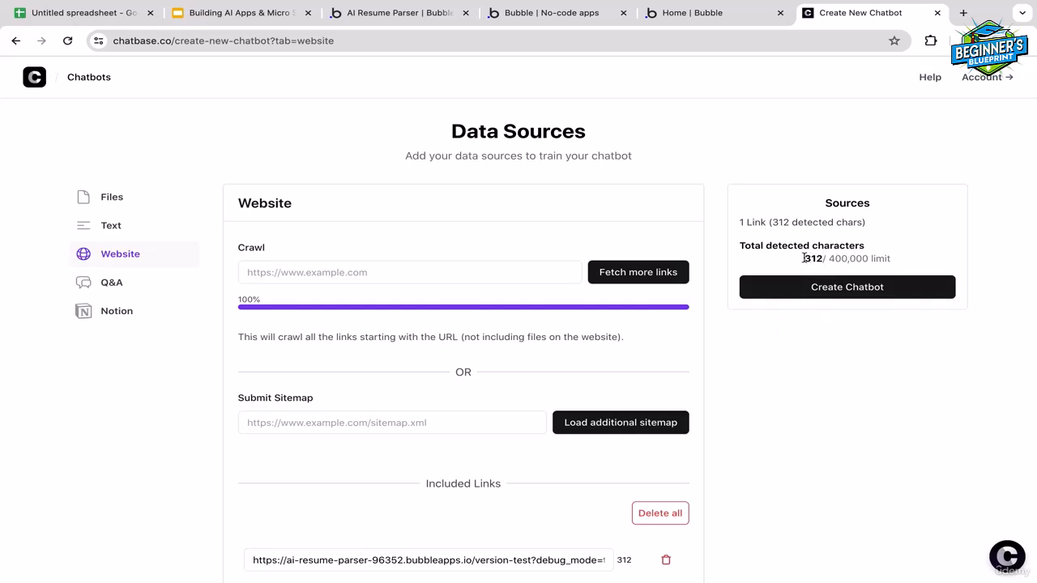
pyautogui.moveTo(802, 260); pyautogui.dragTo(888, 259)
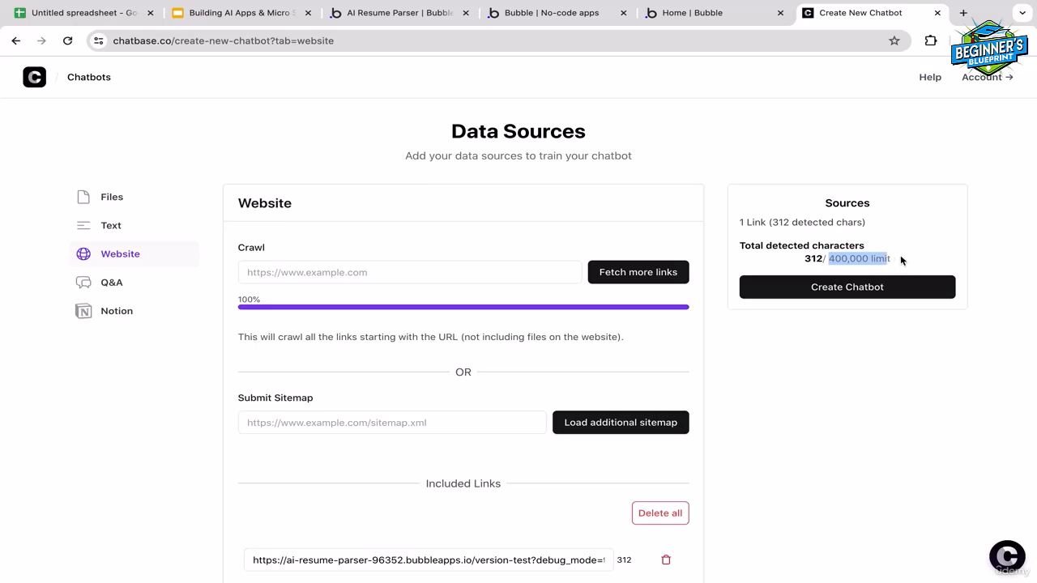
pyautogui.click(900, 254)
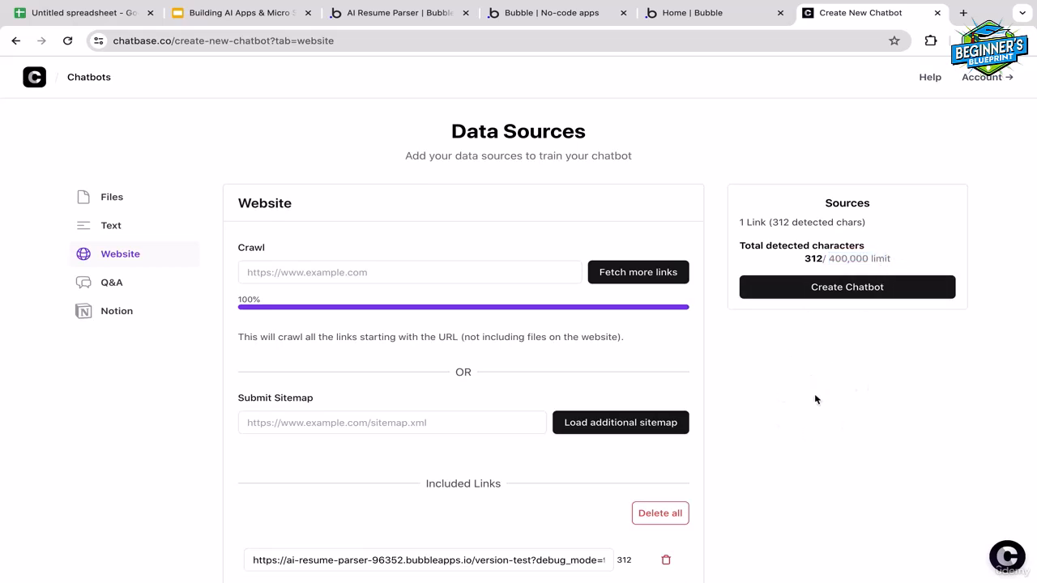
pyautogui.click(878, 292)
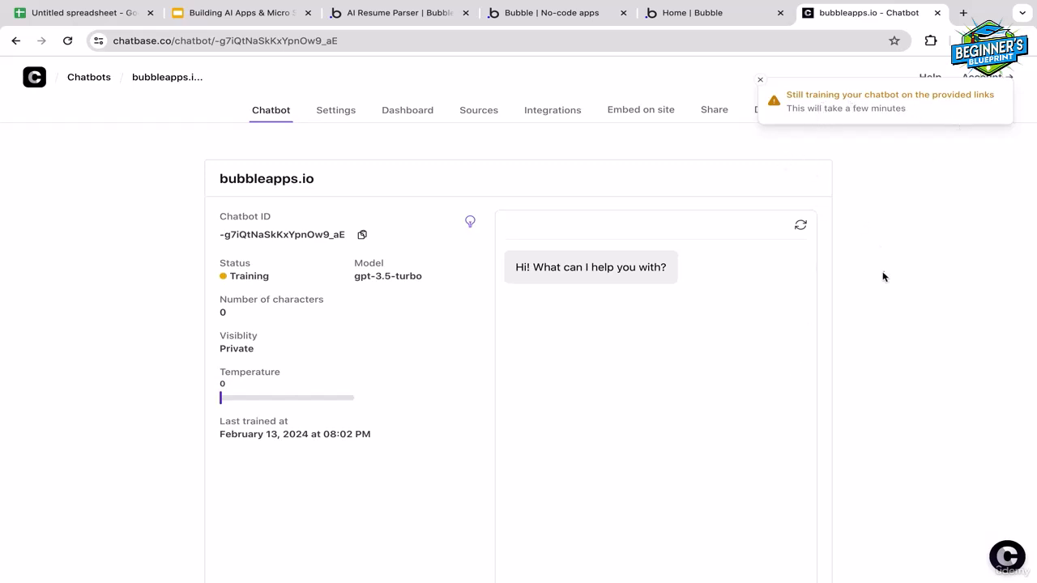
# Check the chatbot's model and ask it "How to use AI resume parser tool?"
pyautogui.scroll(-2, 881, 276)
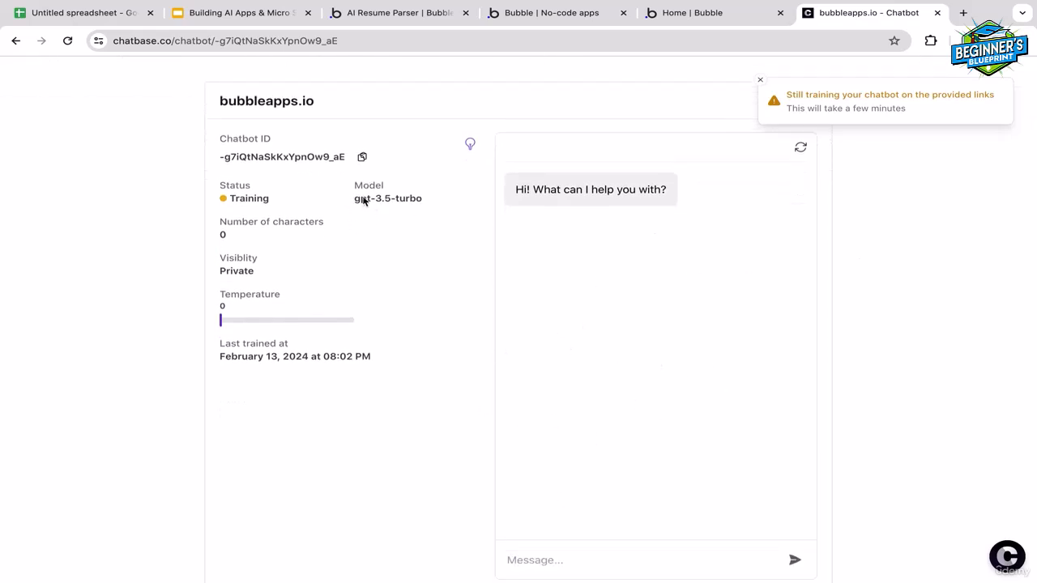
pyautogui.moveTo(353, 203); pyautogui.dragTo(442, 203)
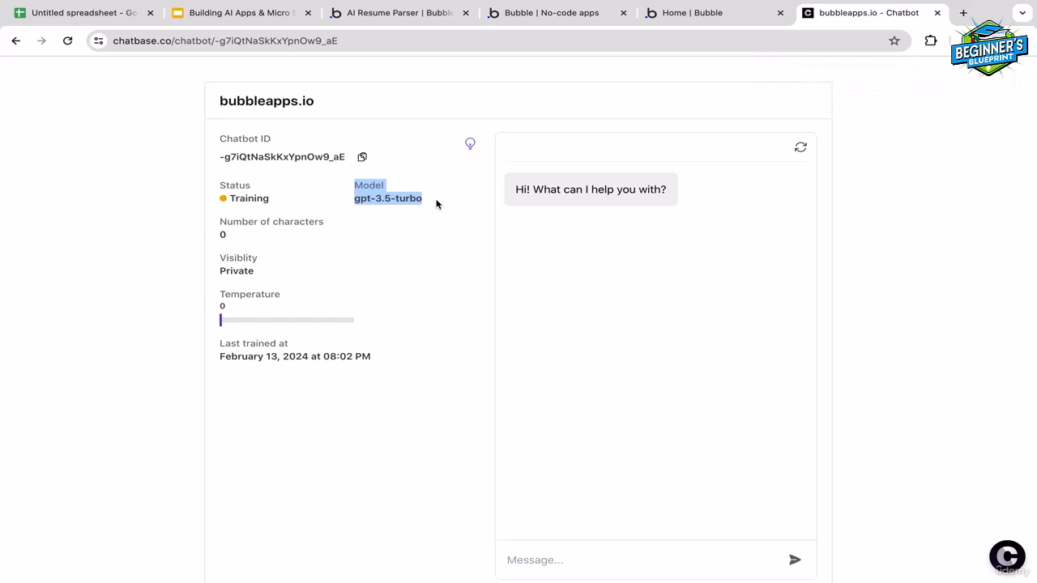
pyautogui.click(407, 208)
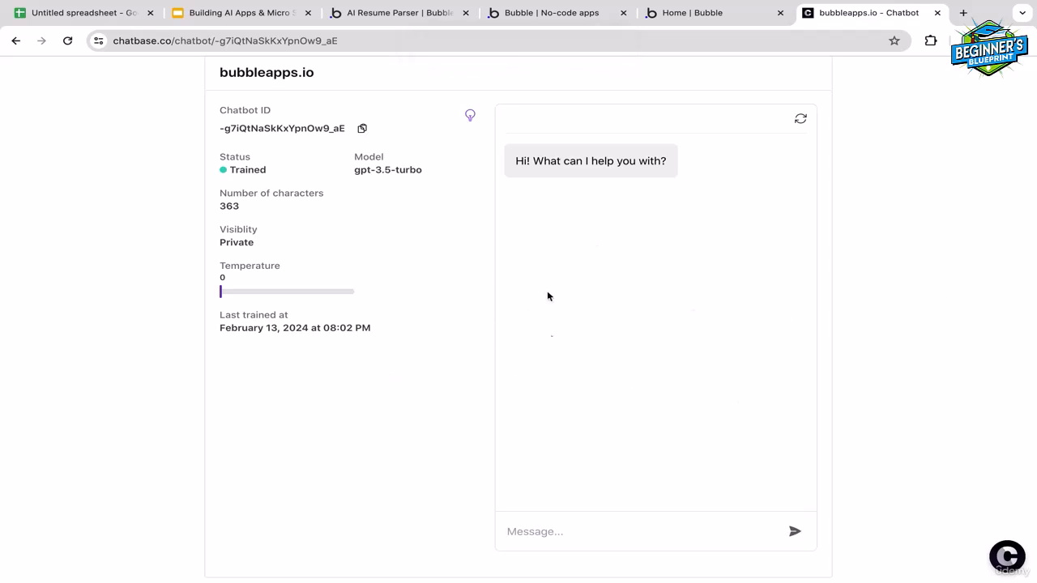
pyautogui.click(546, 533)
pyautogui.write('How to use AI resume parser tool?')
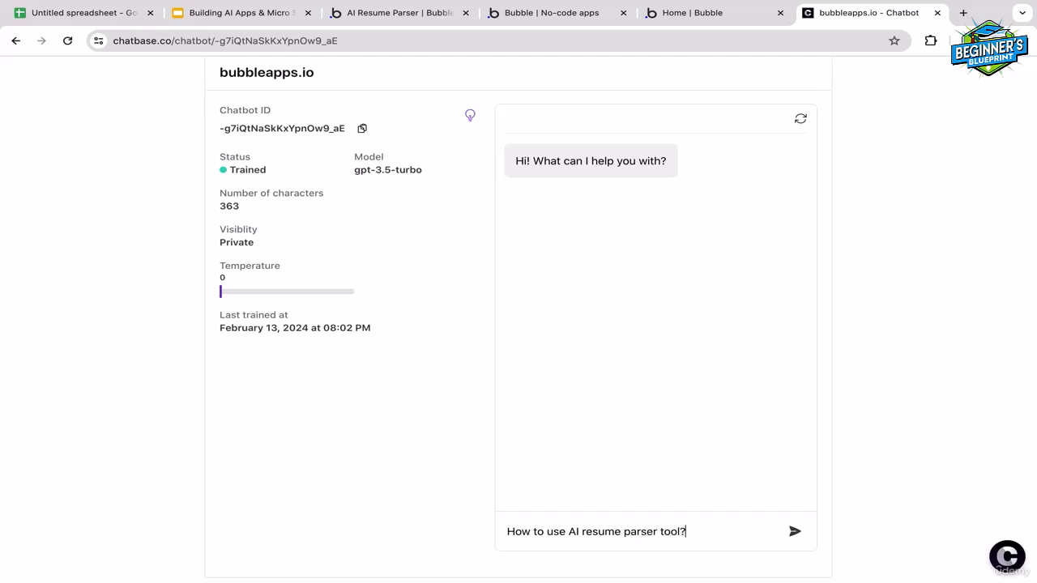
pyautogui.press('Return')
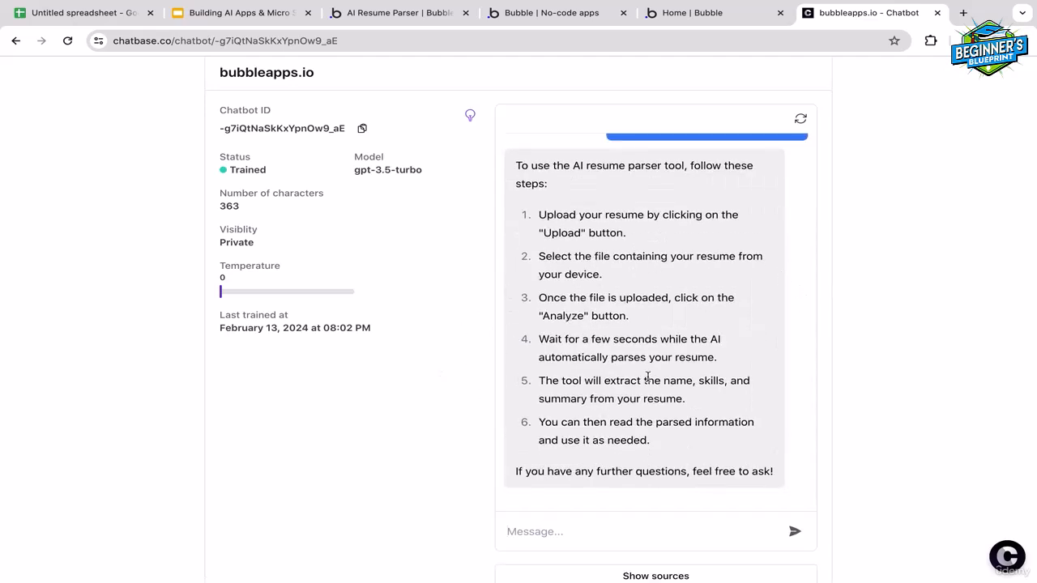
# Compare the chatbot's answer with the written instructions on the AI Resume Parser page in Bubble
pyautogui.scroll(5, 648, 374)
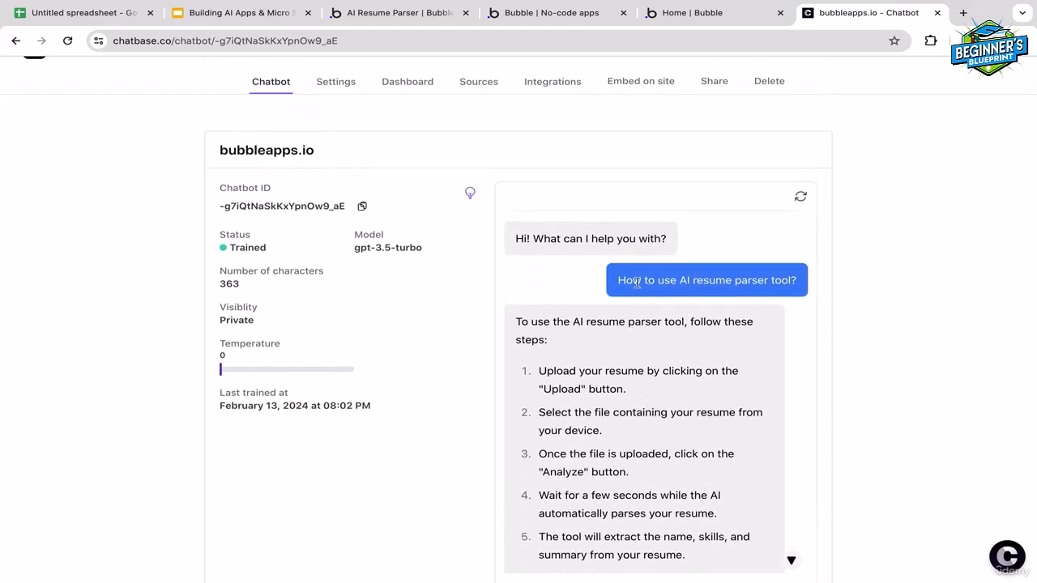
pyautogui.click(417, 13)
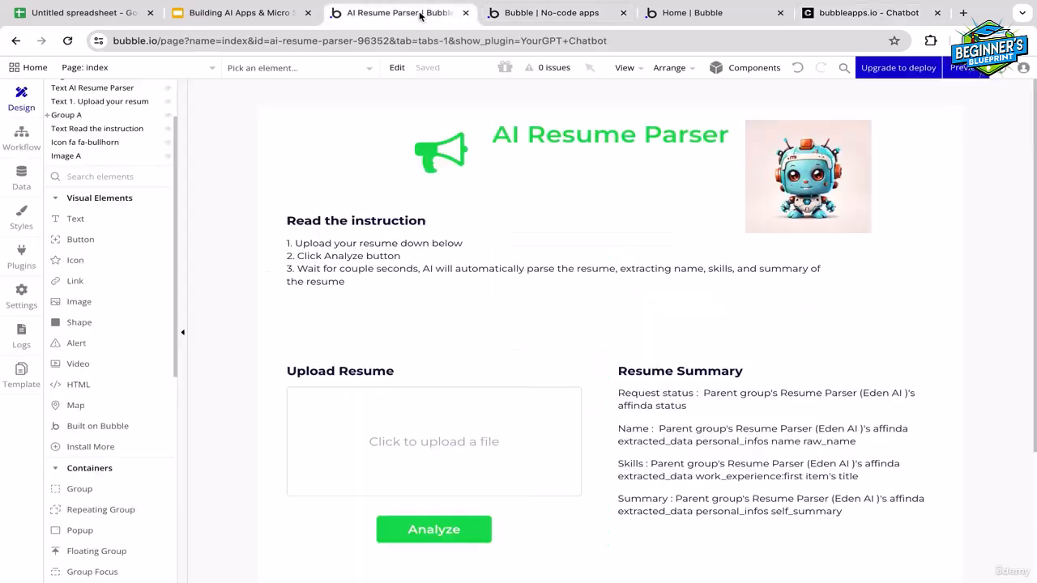
pyautogui.click(852, 13)
pyautogui.scroll(-2, 784, 389)
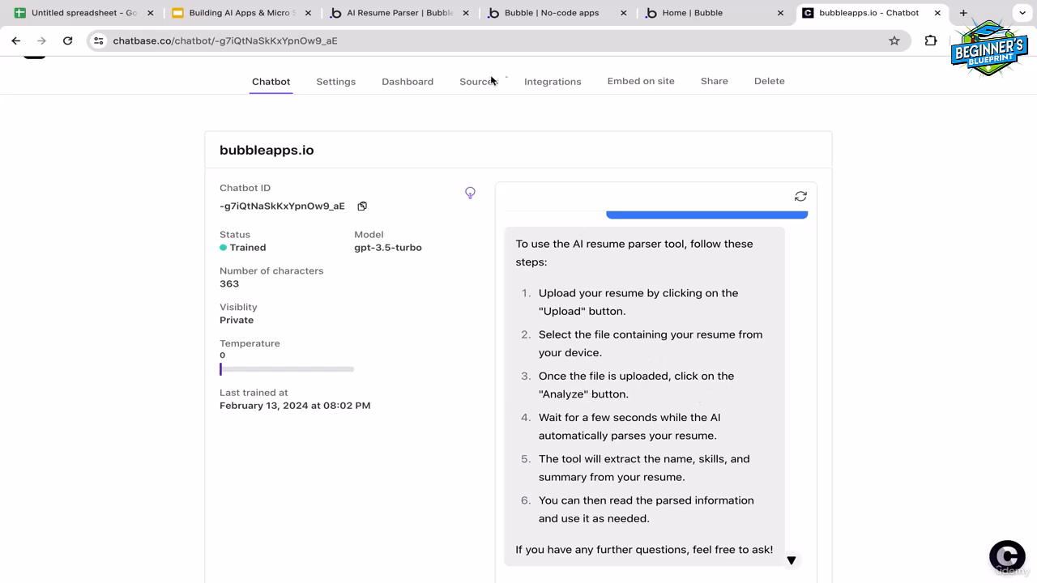
pyautogui.click(414, 22)
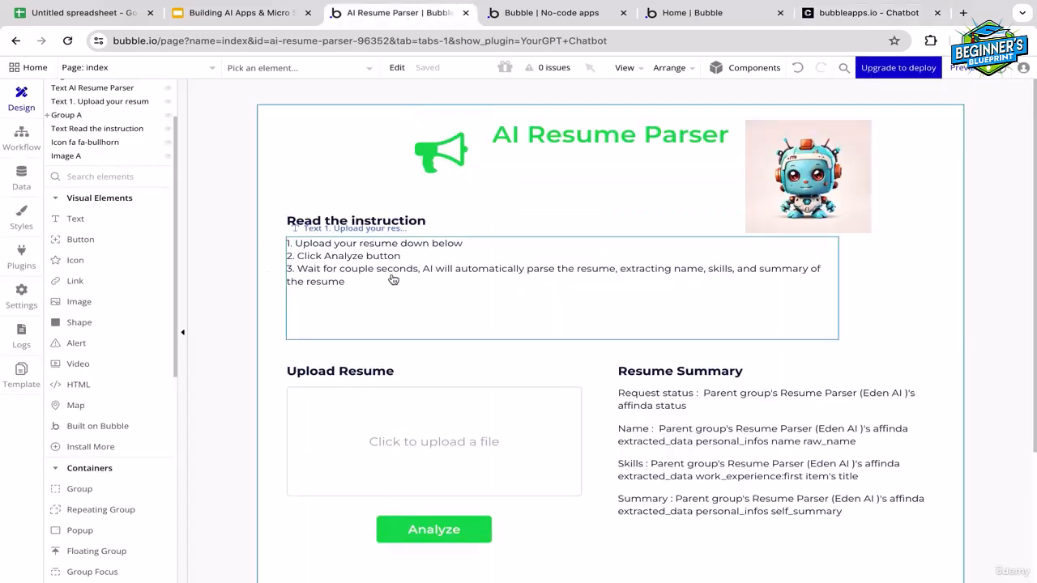
pyautogui.click(838, 13)
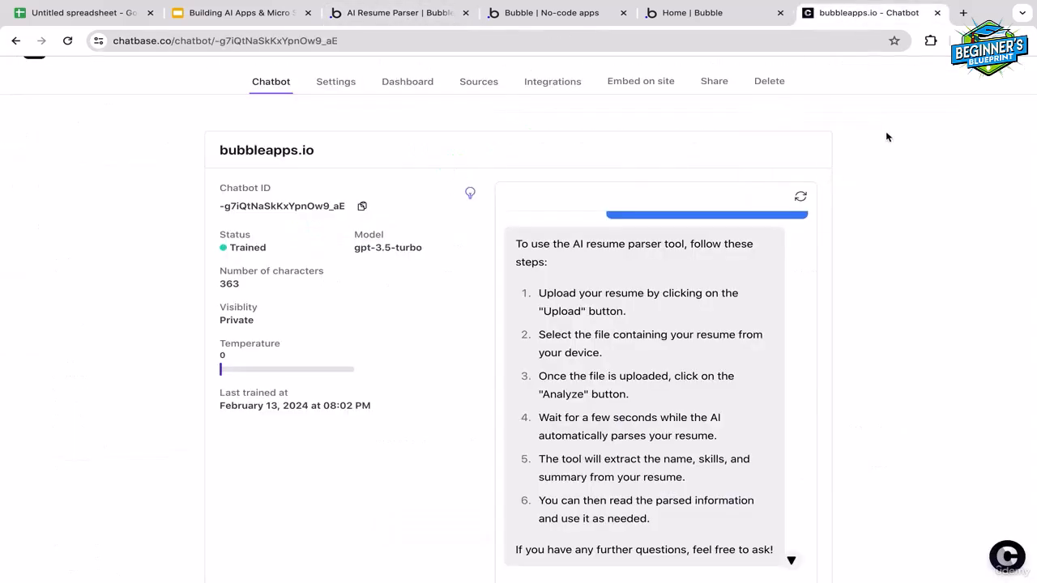
# Make the chatbot public for embedding on a site and copy its chat bubble script
pyautogui.scroll(1, 885, 138)
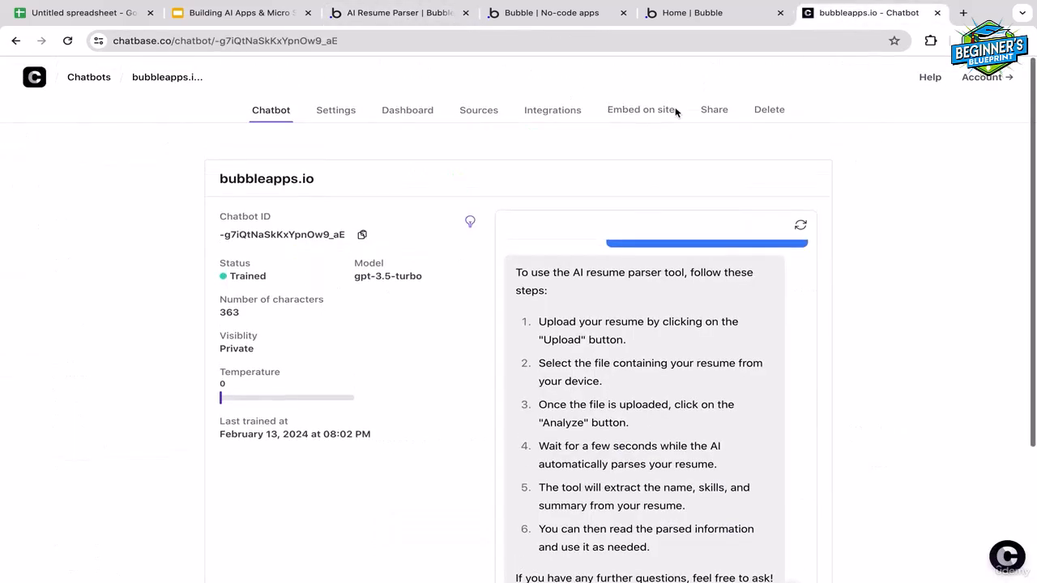
pyautogui.click(630, 114)
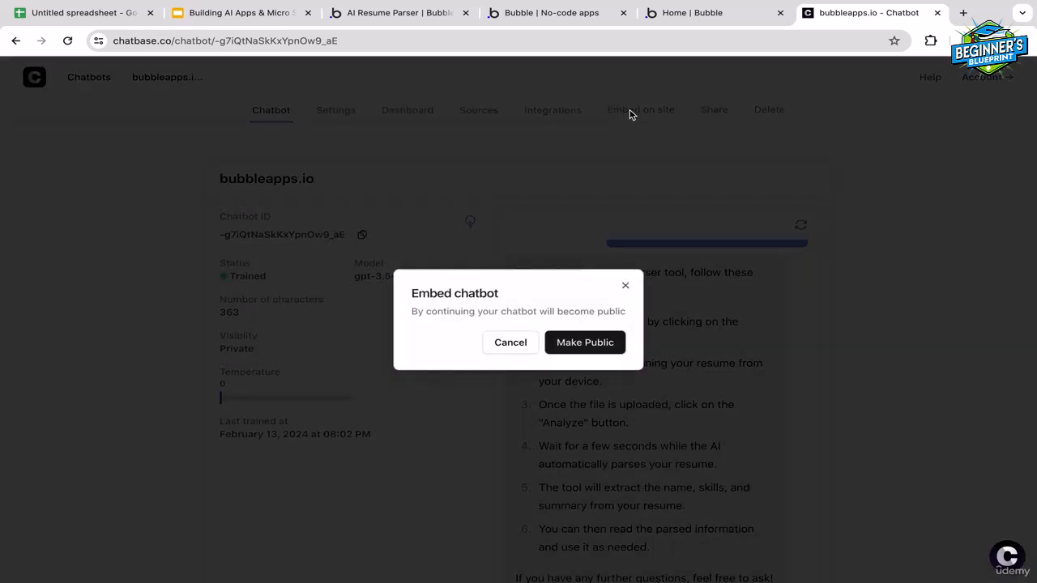
pyautogui.click(581, 347)
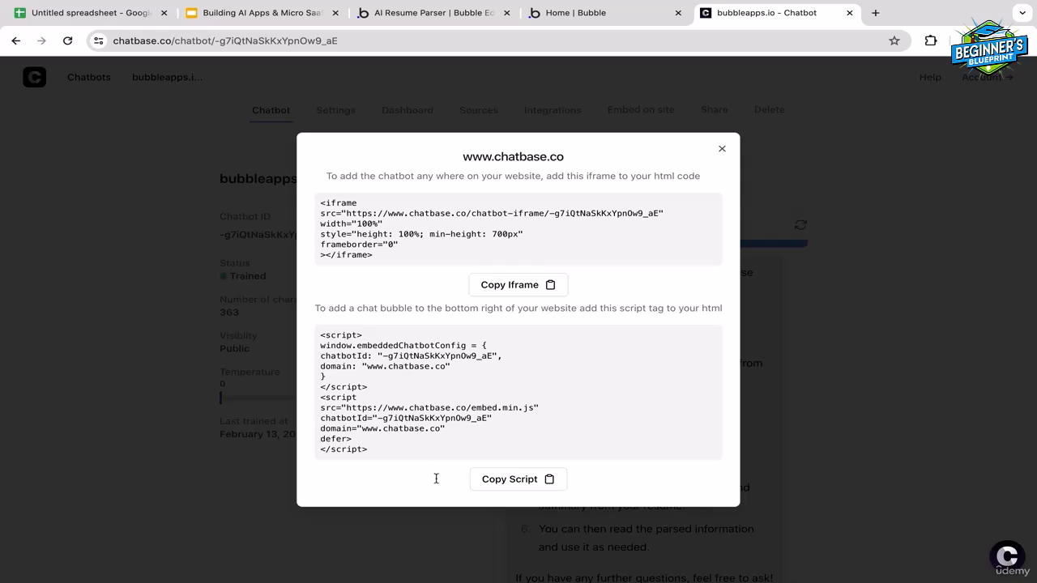
# Switch to the Bubble editor, add an HTML element containing the Chatbase chat bubble script, and move it below the resume summary
pyautogui.click(437, 14)
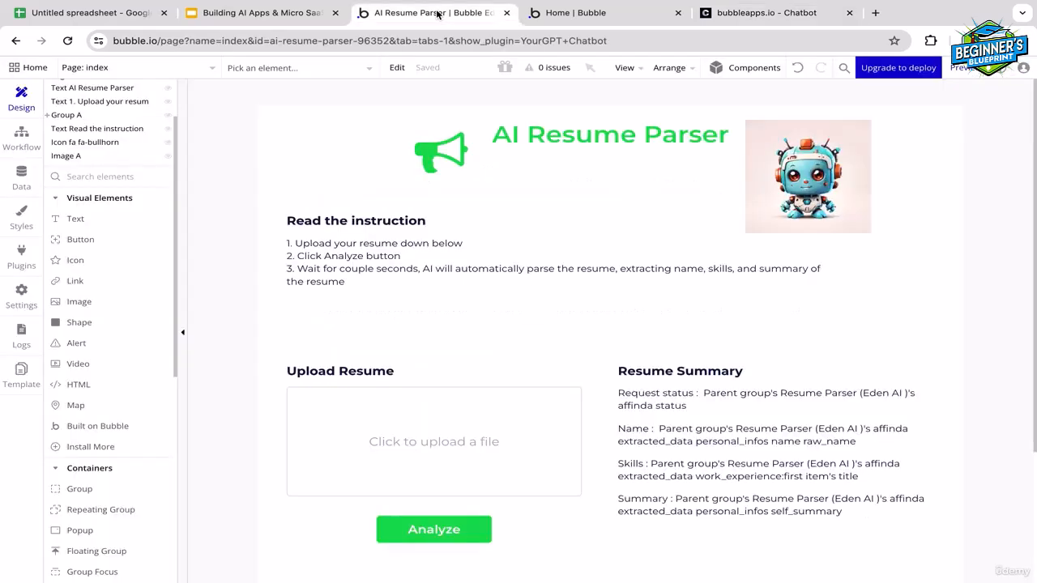
pyautogui.click(93, 386)
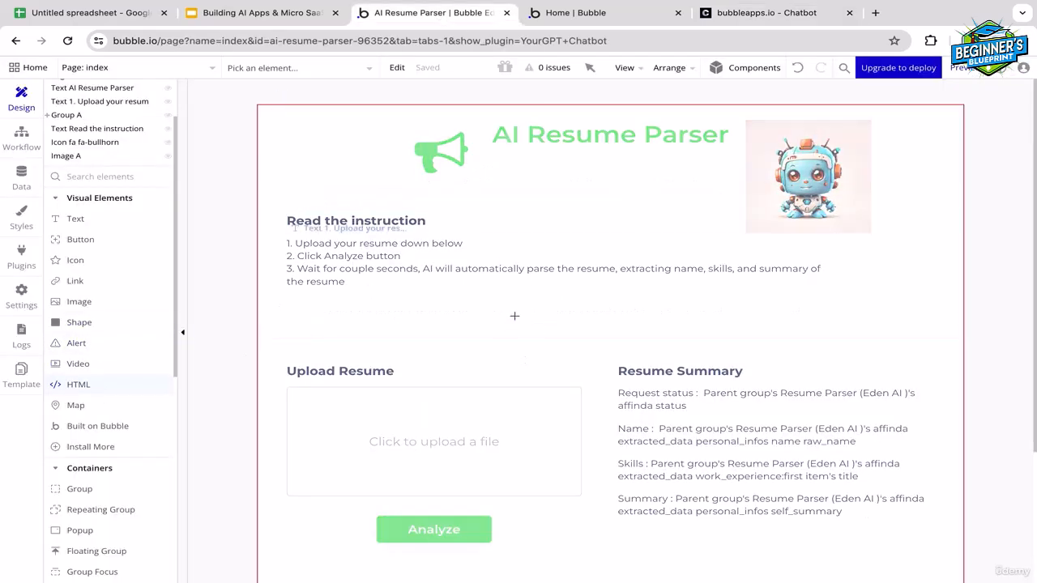
pyautogui.click(528, 313)
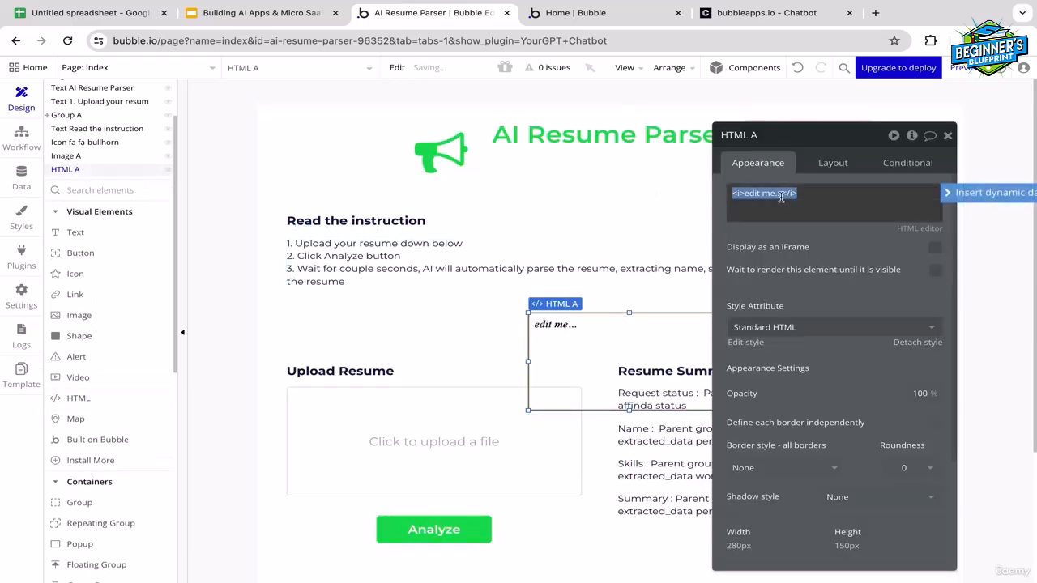
pyautogui.write('<script> window.embeddedChatbotConfig = { chatbotId: "-g7iQtNaSkKxYpnOw9_aE", domain: "www.chatbase.co" } </script> <script src="https://www.chatbase.co/embed.min.js" chatbotId="-g7iQtNaSkKxYpnOw9_aE" domain="www.chatbase.co" defer> </script>')
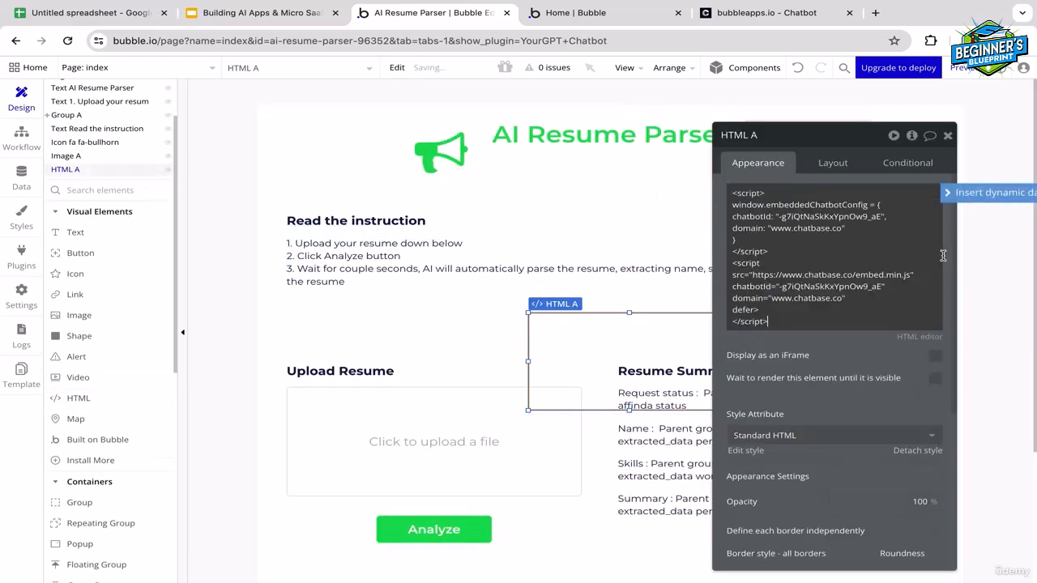
pyautogui.click(989, 268)
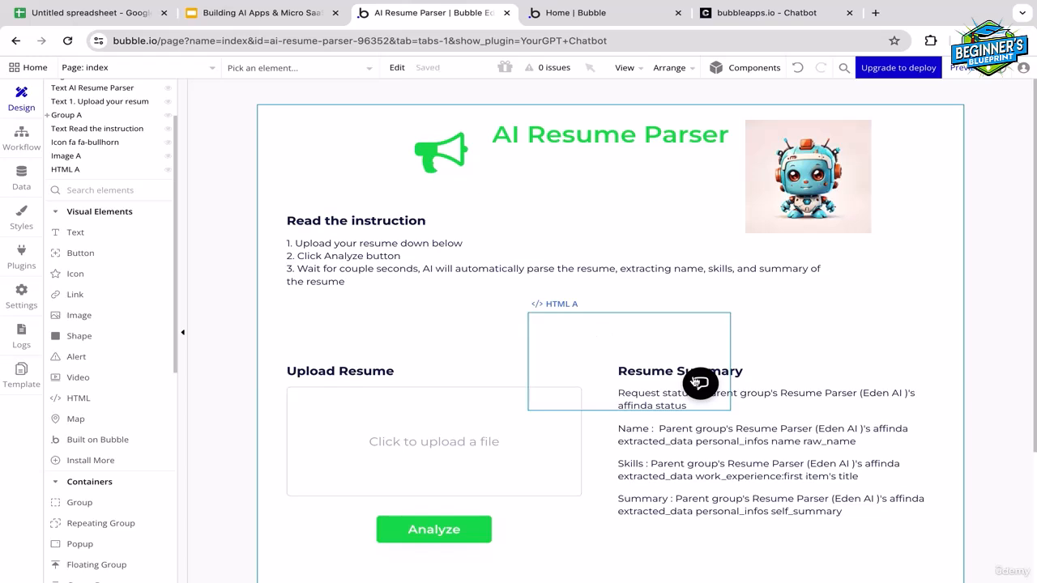
pyautogui.moveTo(701, 384); pyautogui.dragTo(652, 579)
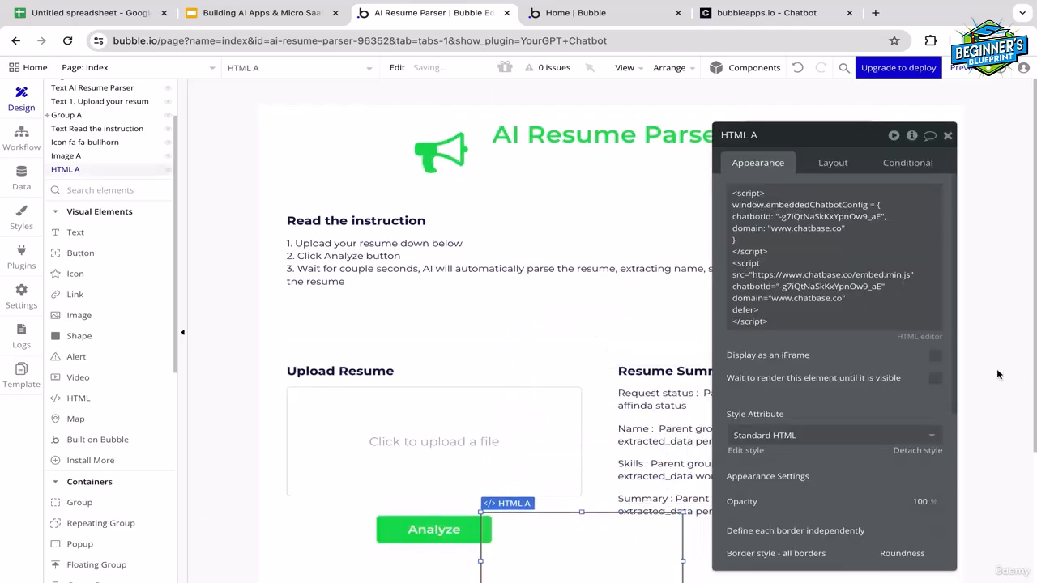
pyautogui.click(998, 374)
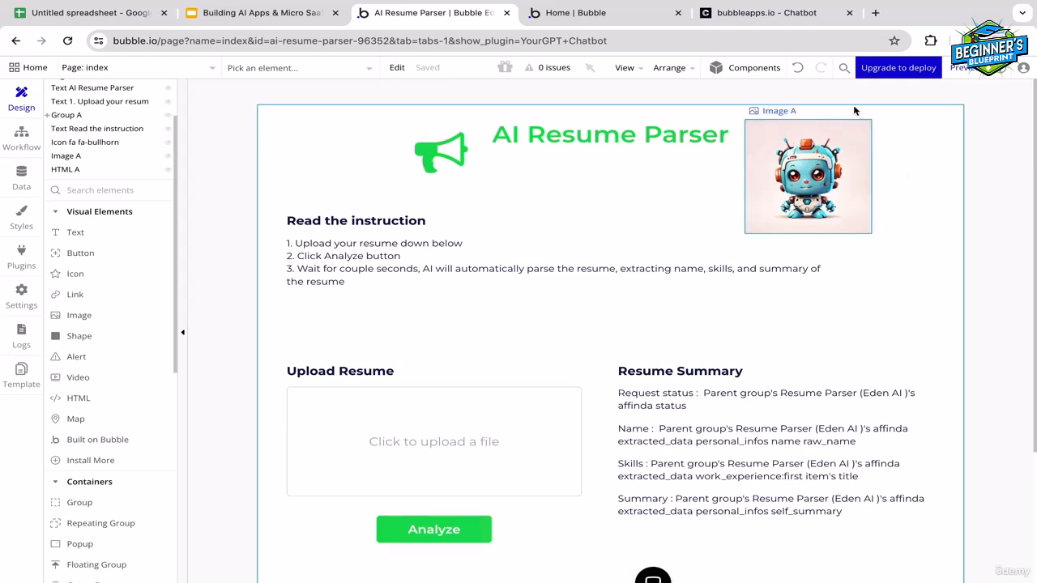
# Preview the app, ask the embedded chatbot "How to use this AI tool?", and close the chat window after it answers
pyautogui.click(963, 68)
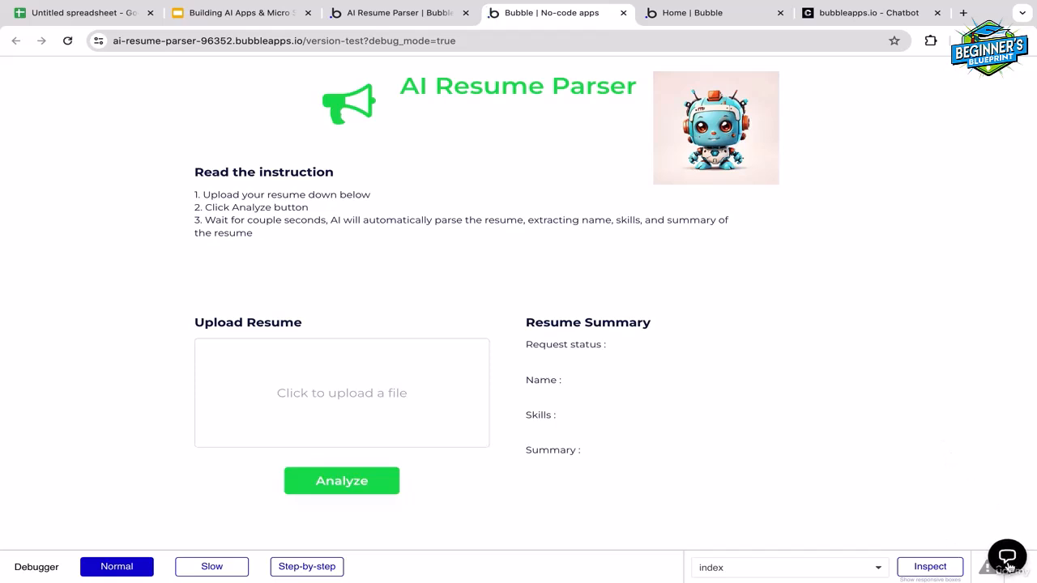
pyautogui.click(1013, 557)
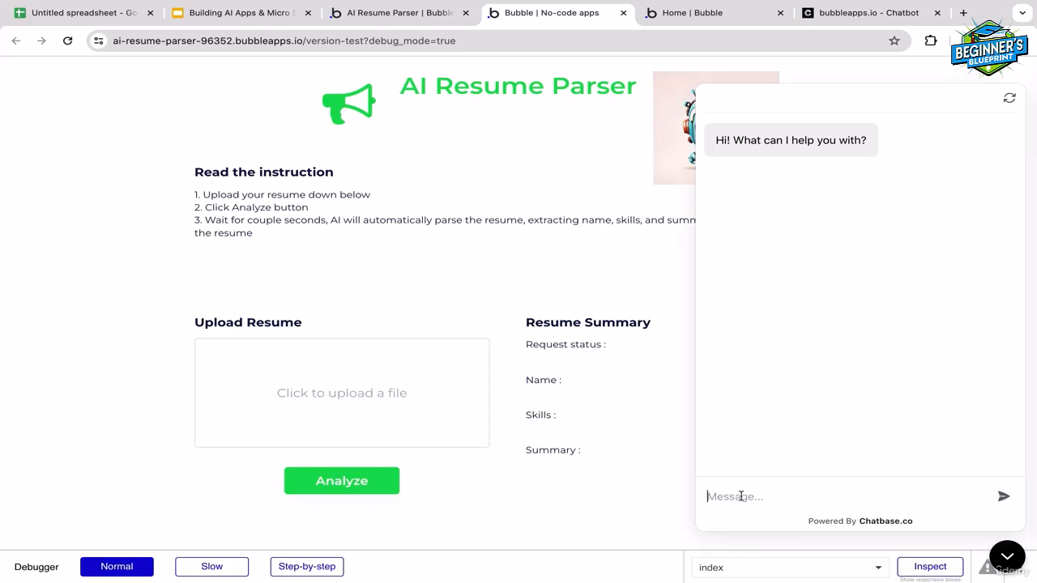
pyautogui.click(741, 497)
pyautogui.write('How to use this ')
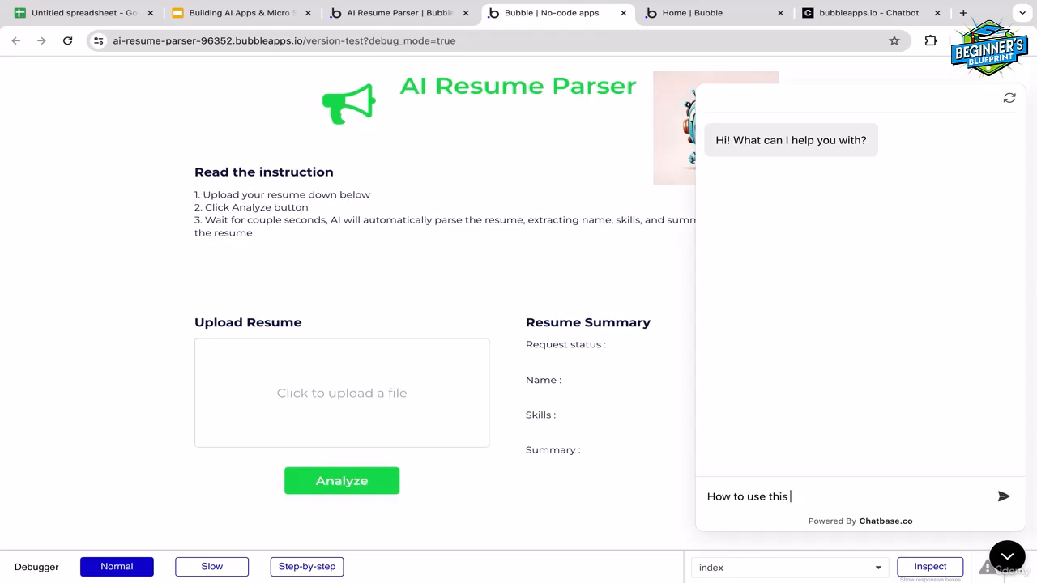
pyautogui.write('AI tool?')
pyautogui.press('Return')
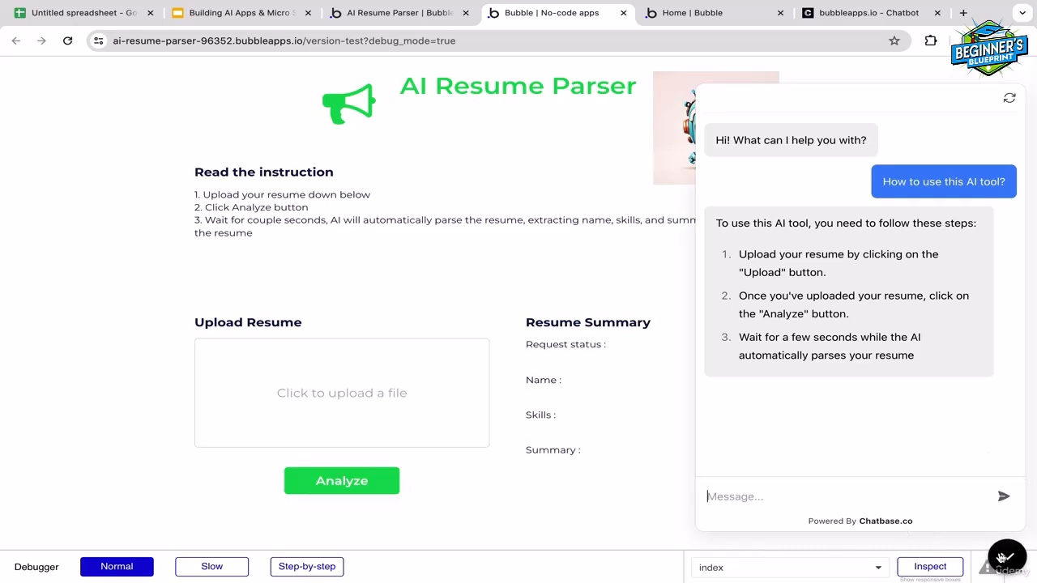
pyautogui.click(1006, 556)
pyautogui.moveTo(1002, 556); pyautogui.dragTo(977, 505)
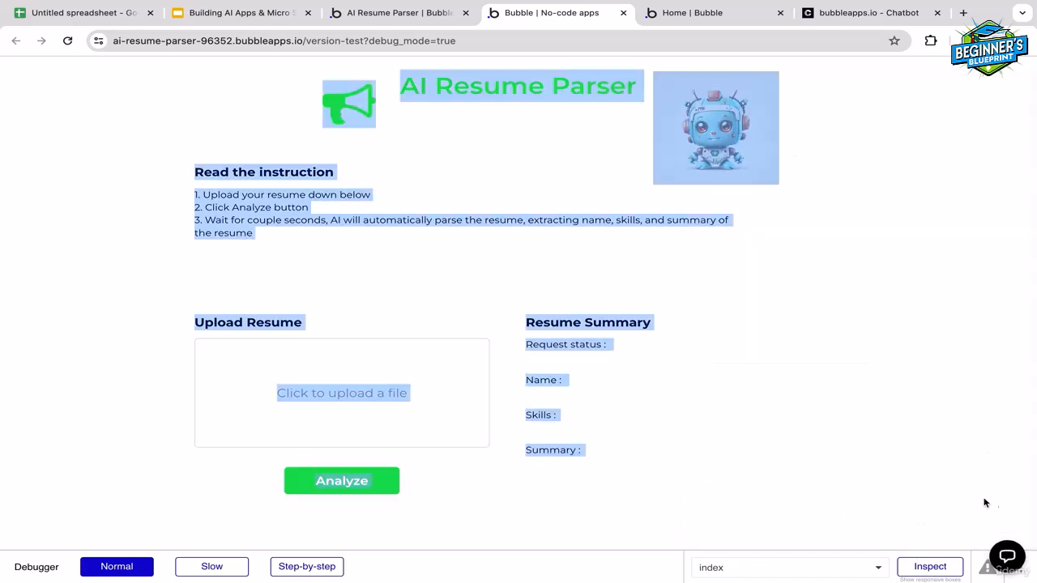
pyautogui.click(970, 490)
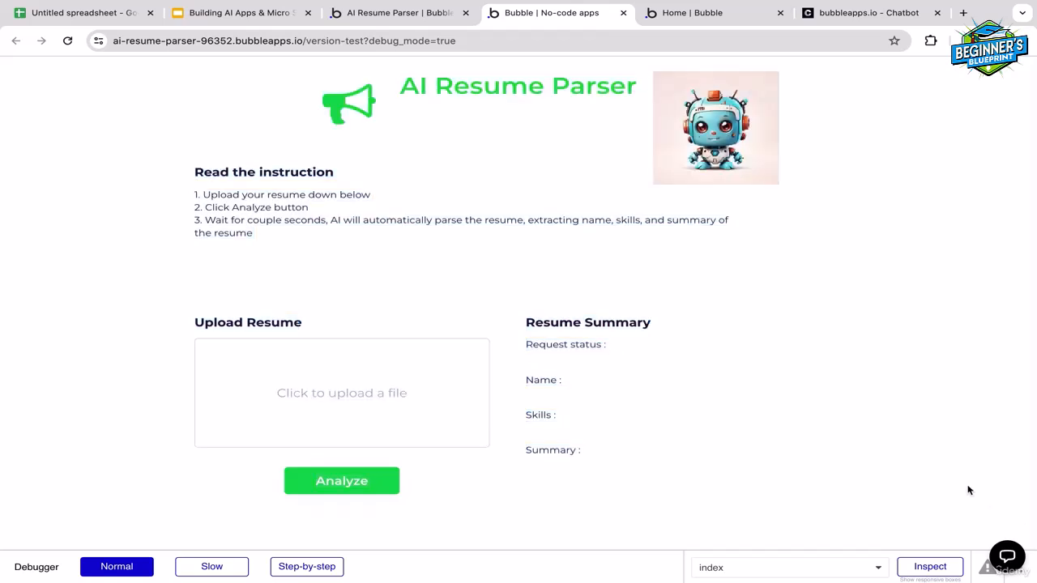